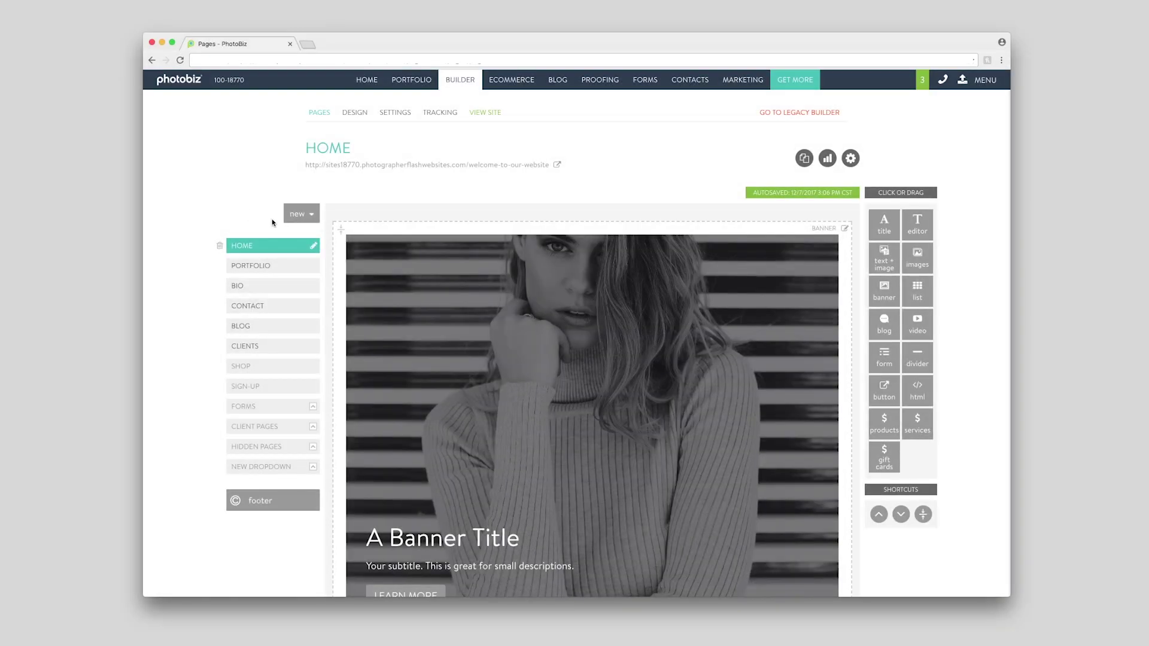
- Add a new blank page, 'Extra (page)', to the site's page list
{"action": "left_click", "coordinate": [312, 215]}
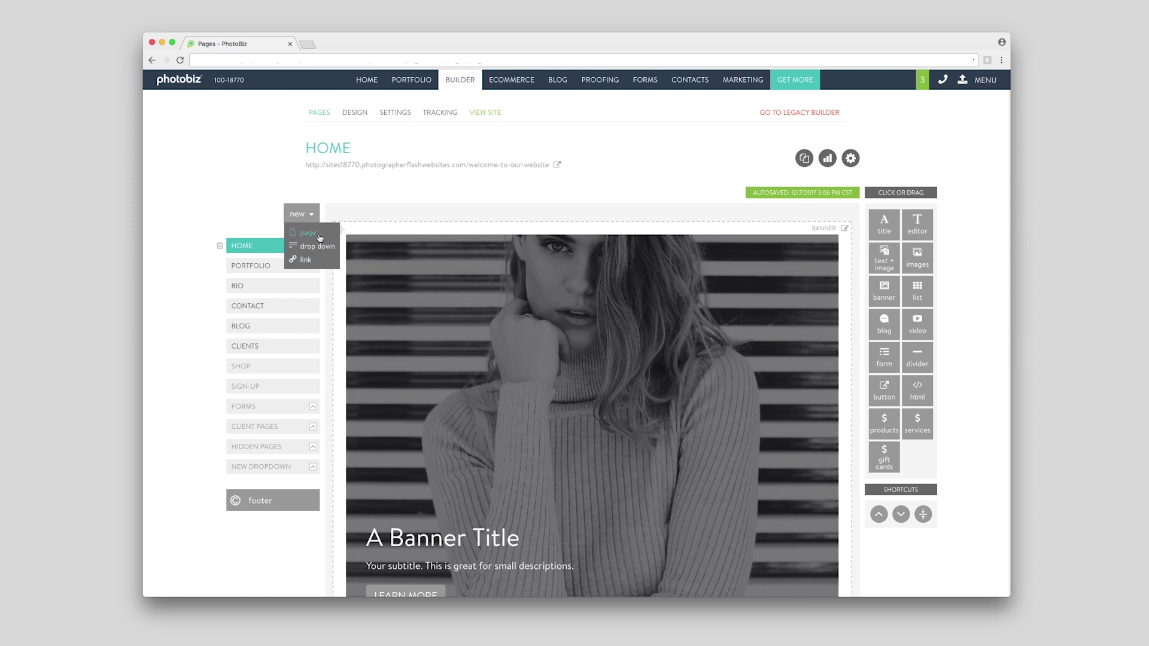
{"action": "left_click", "coordinate": [323, 234]}
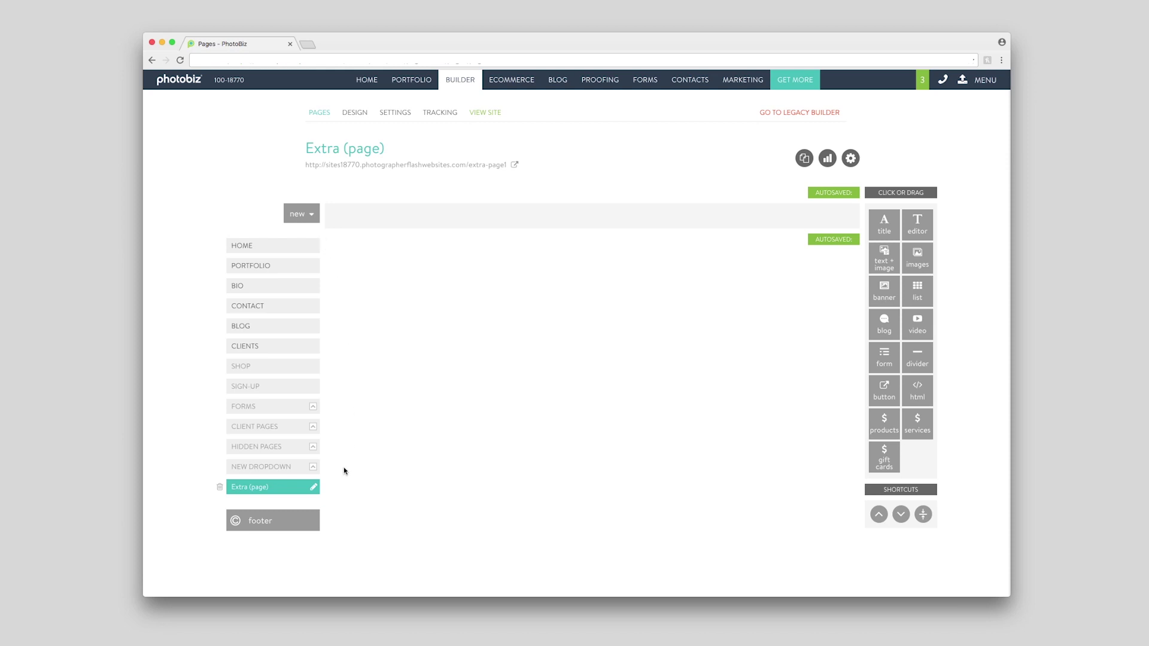
- Move the new page up after SIGN-UP and rename it 'NEW PAGE'
{"action": "left_click_drag", "start_coordinate": [287, 498], "coordinate": [290, 400]}
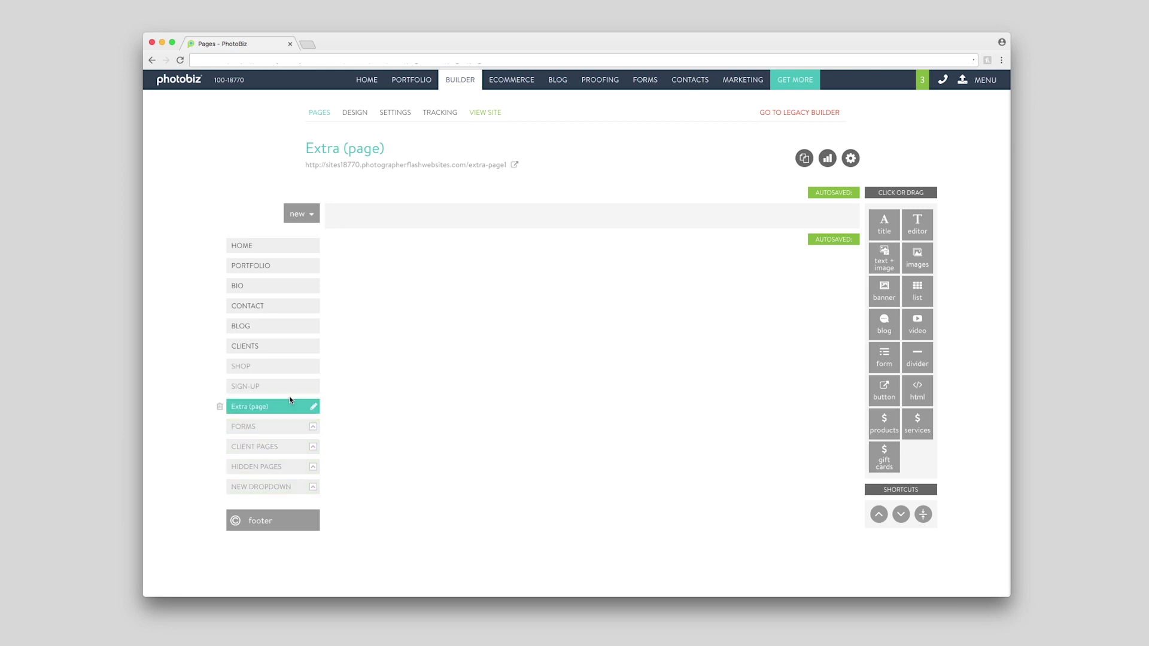
{"action": "left_click", "coordinate": [312, 407]}
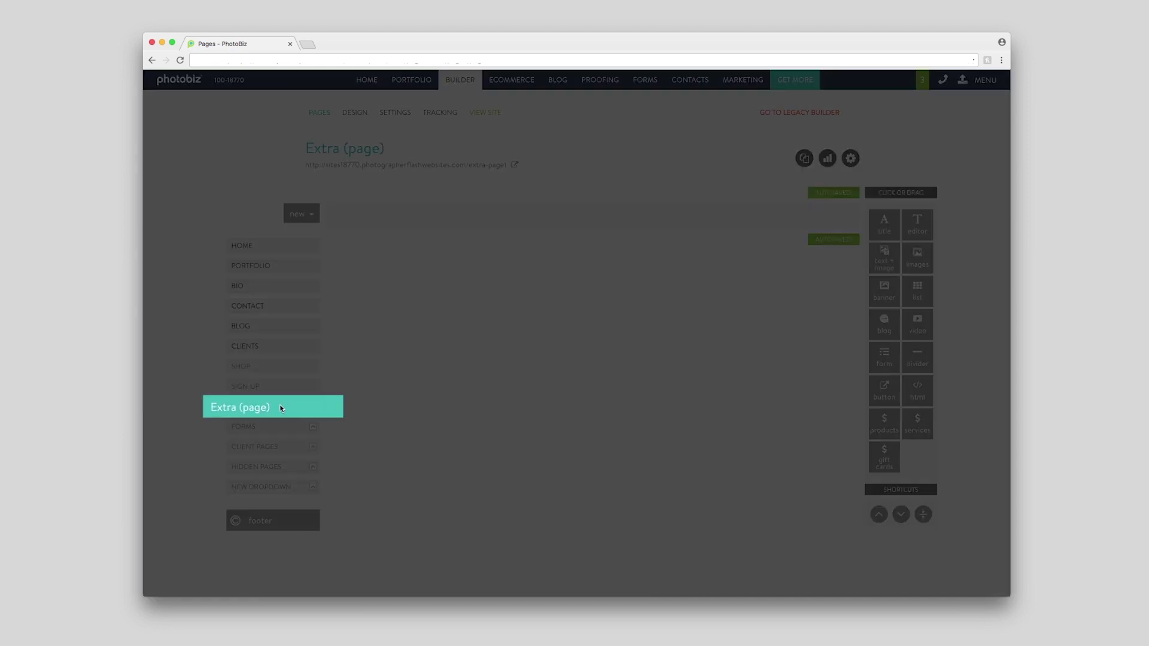
{"action": "key", "text": "ctrl+a"}
{"action": "type", "text": "NEW PAGE"}
{"action": "key", "text": "Return"}
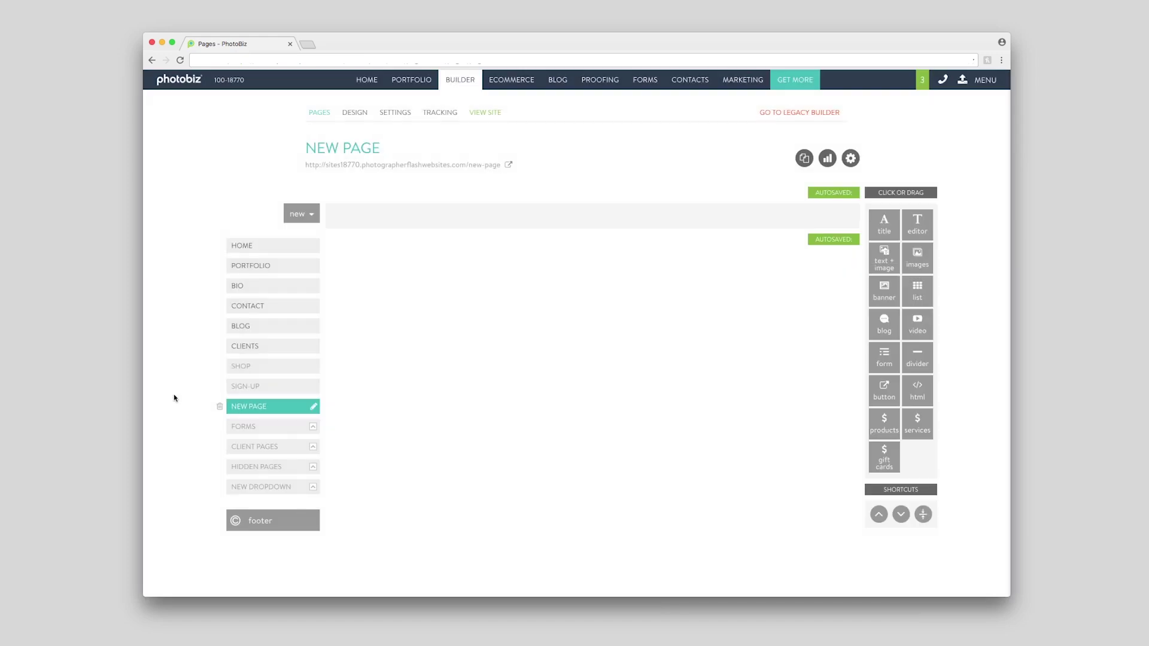
{"action": "left_click", "coordinate": [303, 215]}
- Add a drop-down below NEW PAGE, name it 'NEW DROPDOWN MENU', set it Hidden and save
{"action": "left_click", "coordinate": [316, 246]}
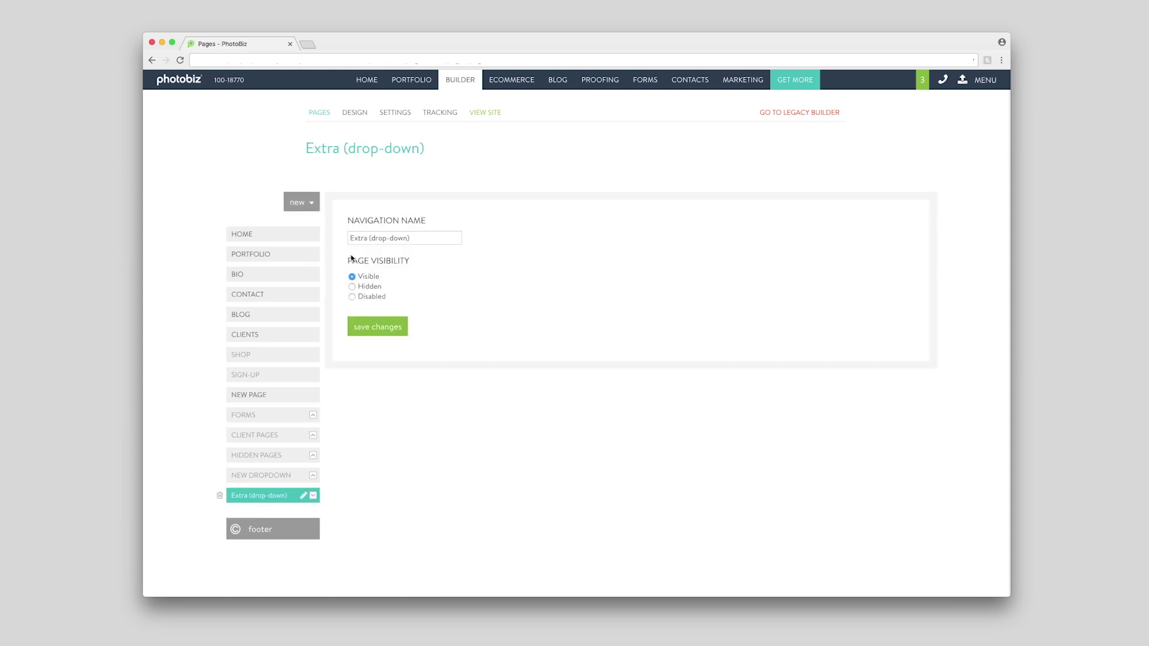
{"action": "left_click_drag", "start_coordinate": [281, 497], "coordinate": [282, 415]}
{"action": "triple_click", "coordinate": [426, 237]}
{"action": "type", "text": "NEW DROPDOWN MENU"}
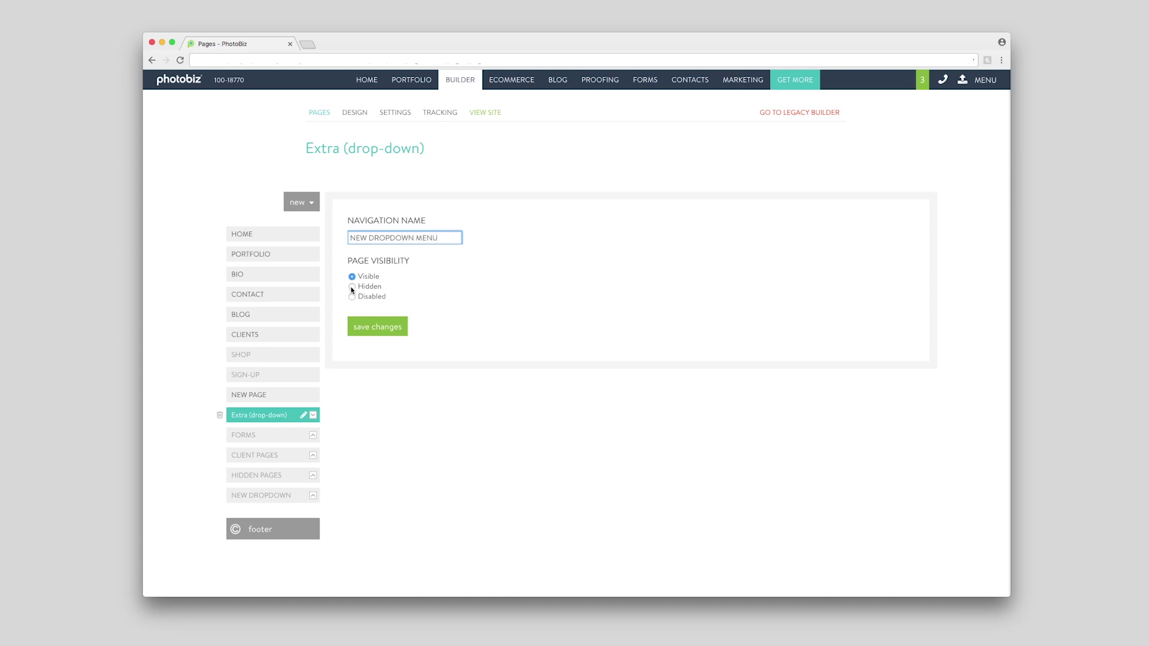
{"action": "left_click", "coordinate": [352, 287]}
{"action": "left_click", "coordinate": [371, 325]}
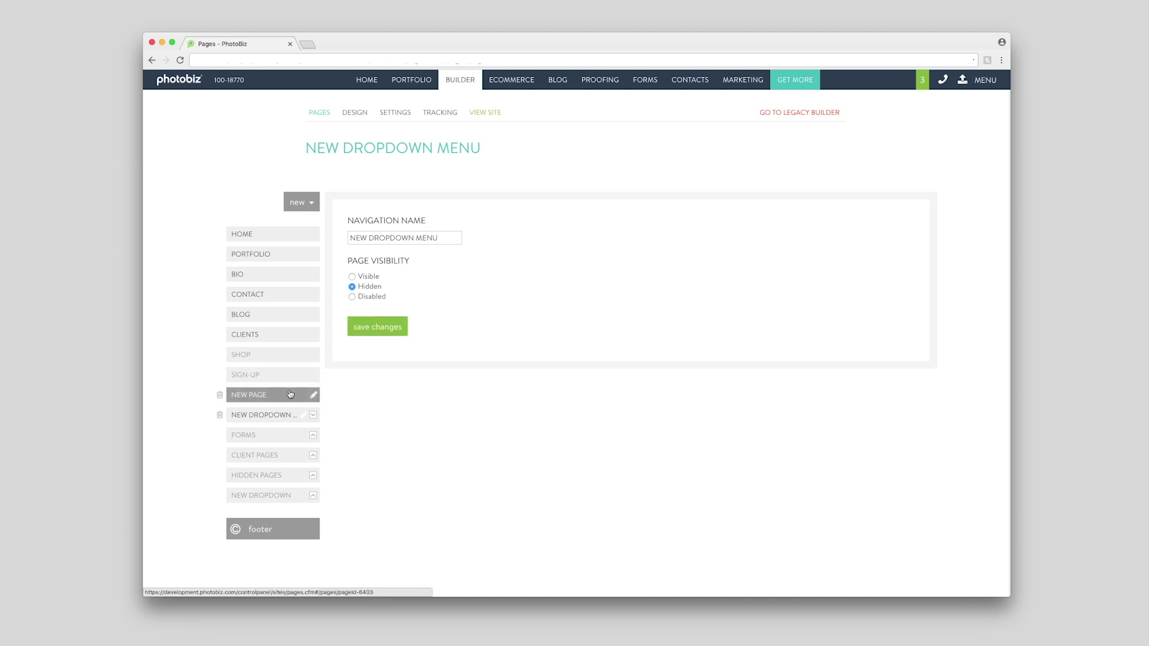
- Nest NEW PAGE under NEW DROPDOWN MENU, collapse and re-expand the drop-down, then open NEW PAGE
{"action": "left_click_drag", "start_coordinate": [290, 394], "coordinate": [288, 419]}
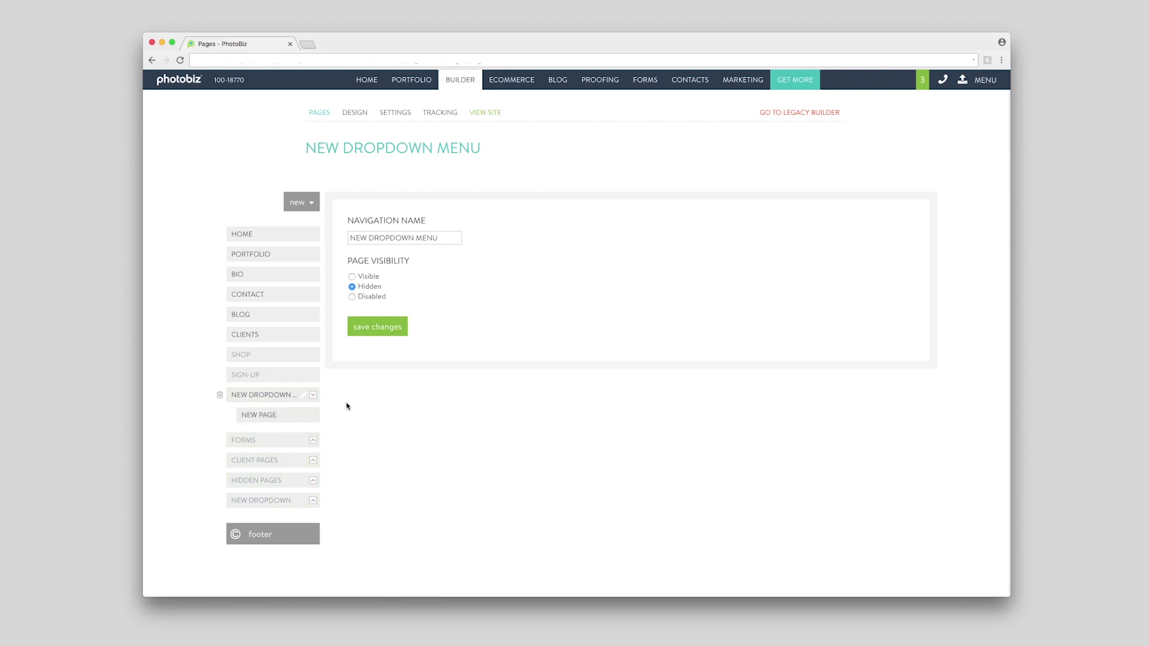
{"action": "left_click", "coordinate": [314, 397]}
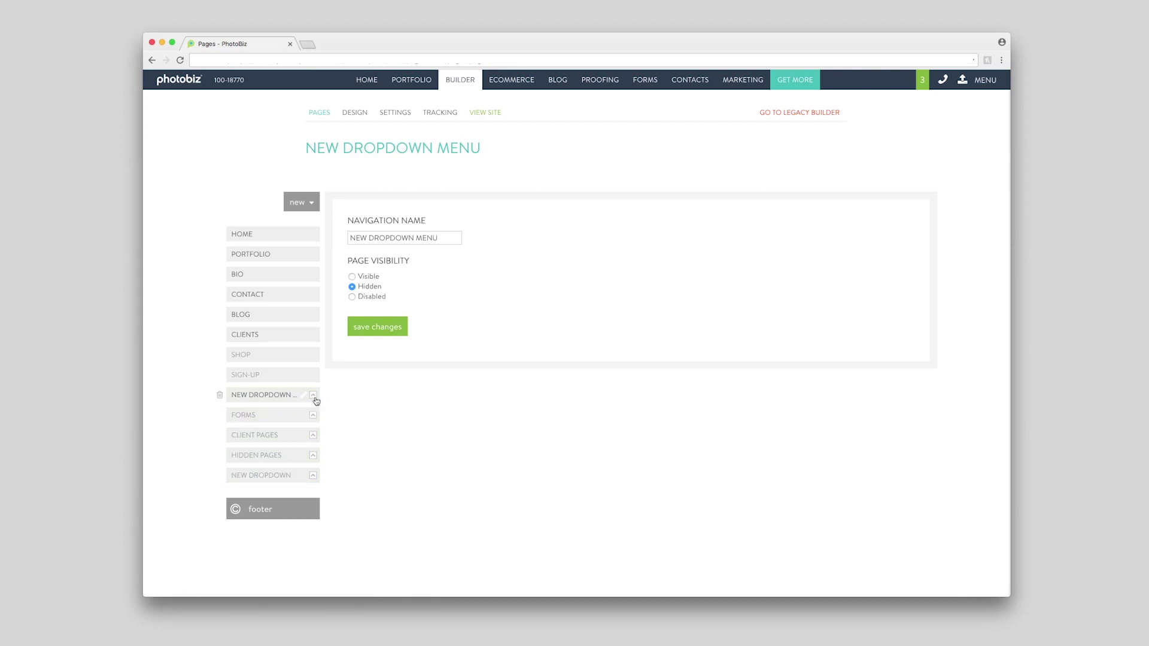
{"action": "left_click", "coordinate": [314, 396]}
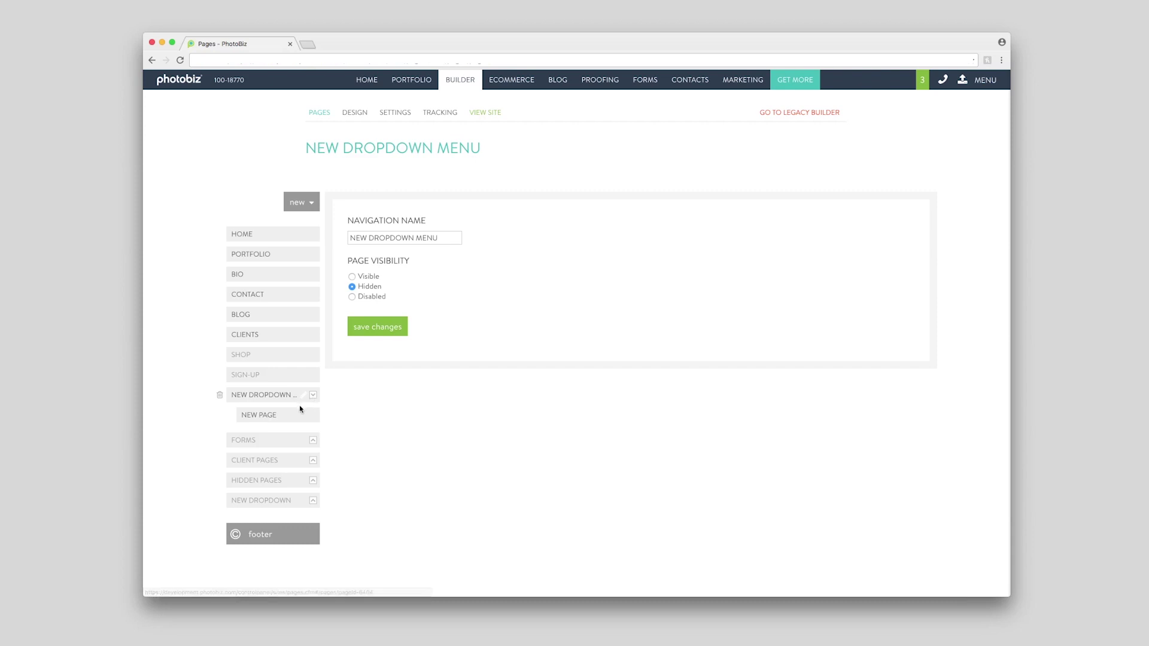
{"action": "left_click", "coordinate": [328, 413]}
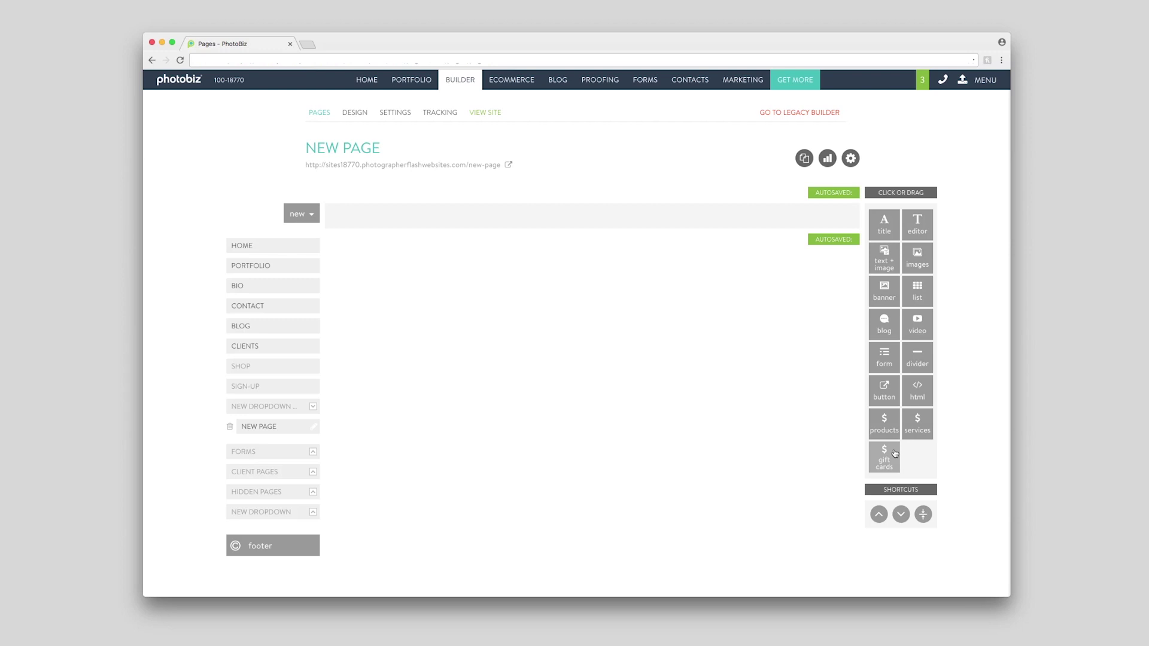
- Add empty banner, text + image, divider, button and form blocks to NEW PAGE
{"action": "left_click", "coordinate": [872, 299]}
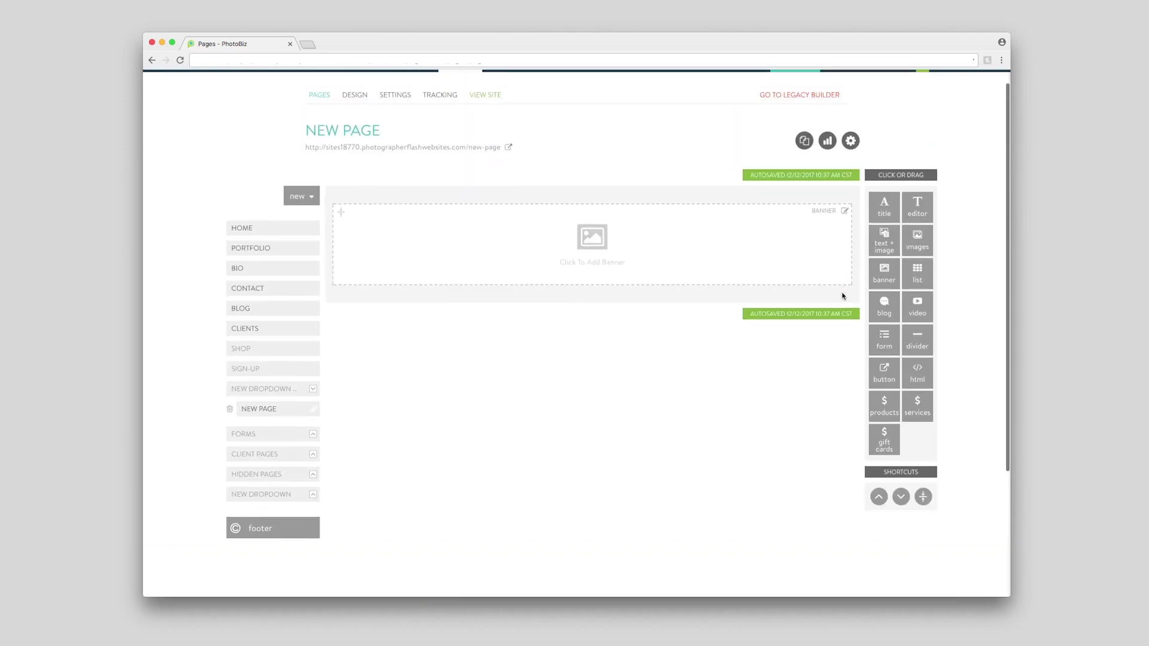
{"action": "left_click", "coordinate": [877, 263]}
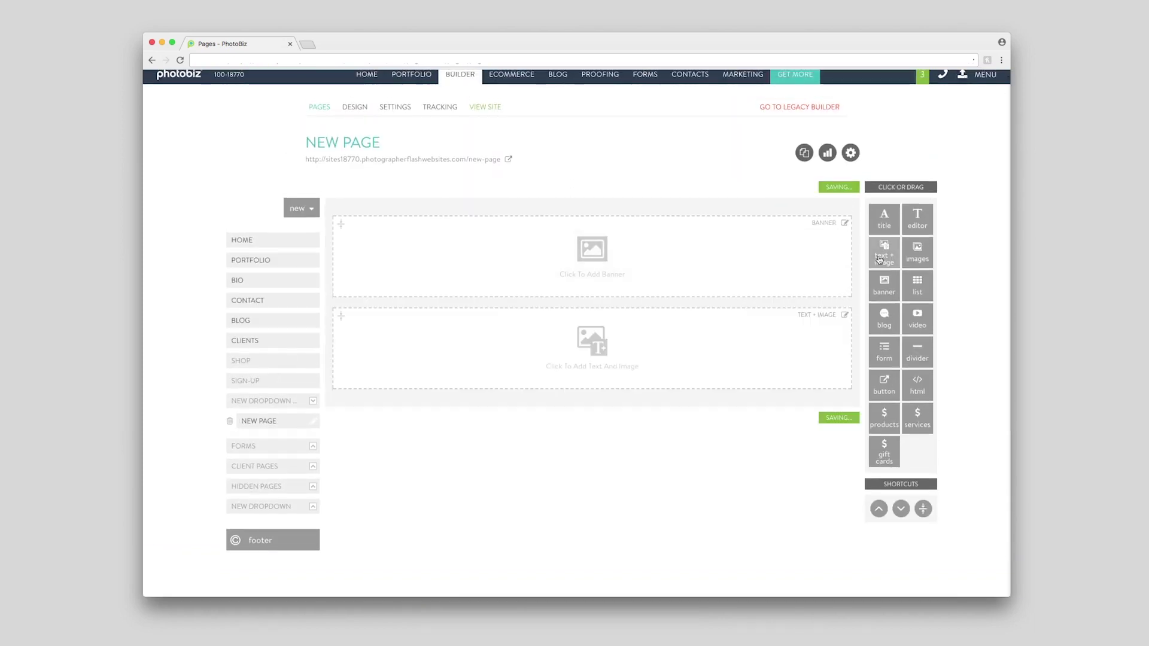
{"action": "left_click", "coordinate": [917, 246]}
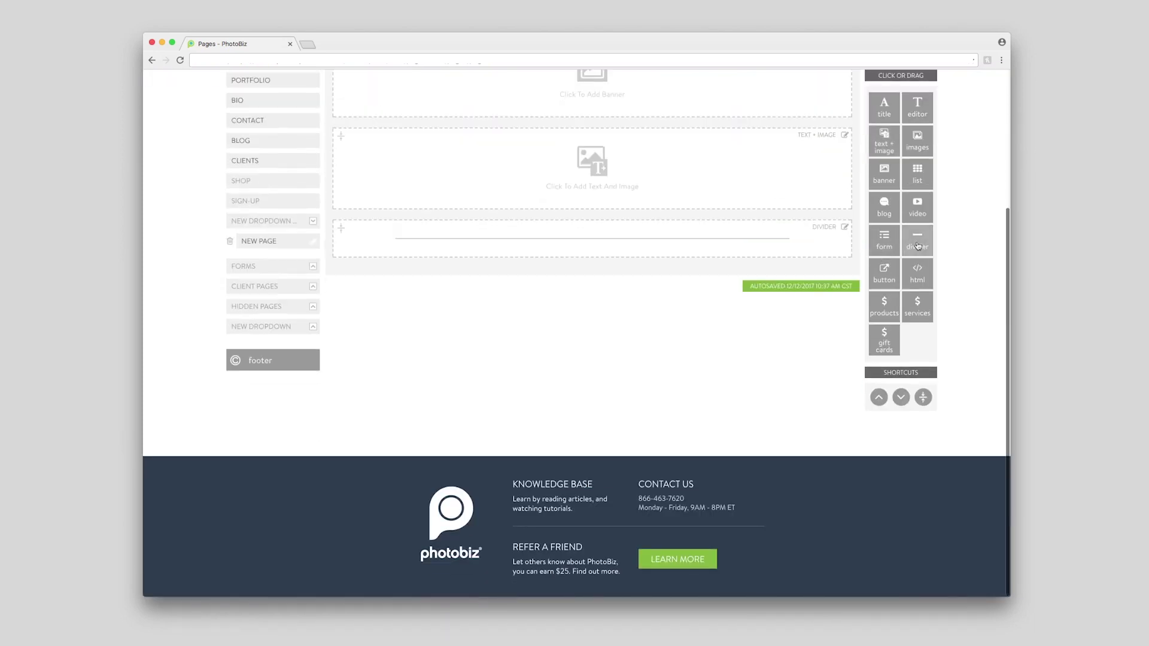
{"action": "left_click", "coordinate": [891, 272]}
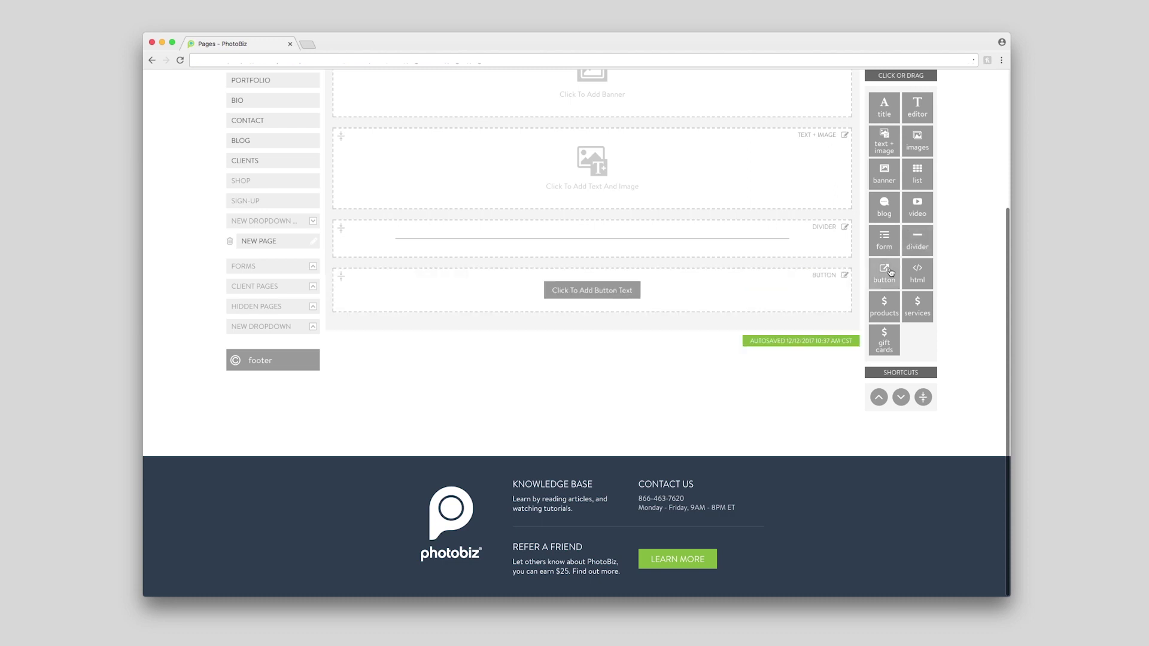
{"action": "left_click", "coordinate": [886, 248]}
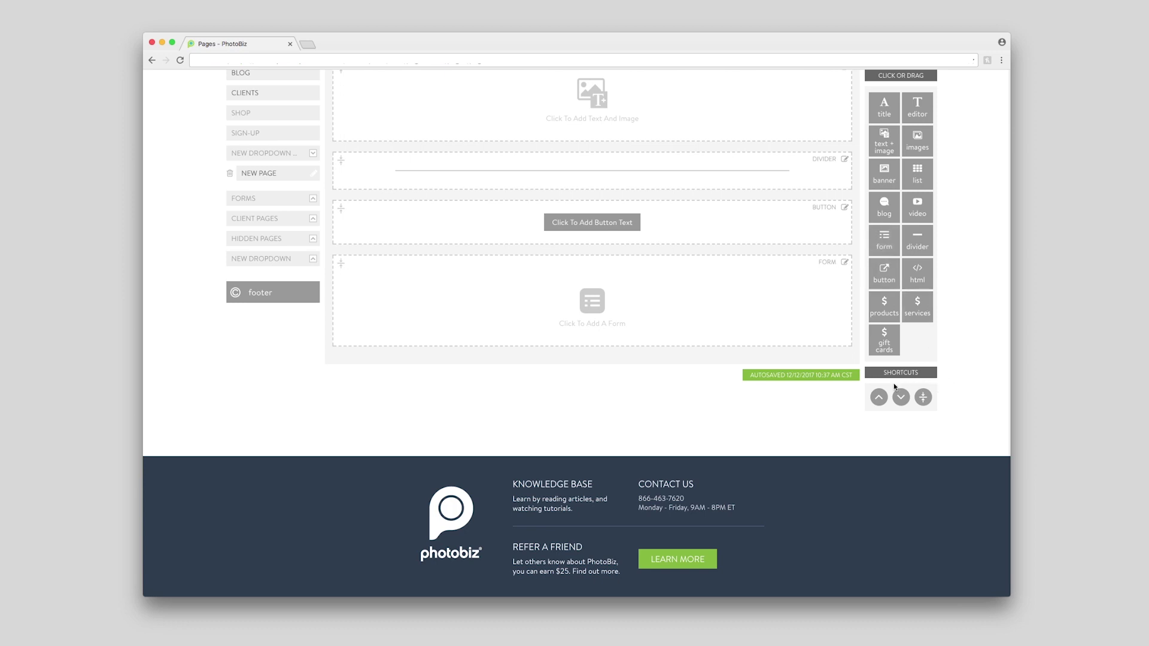
- Scroll the page blocks up and down, then collapse and re-expand all blocks
{"action": "left_click", "coordinate": [880, 396]}
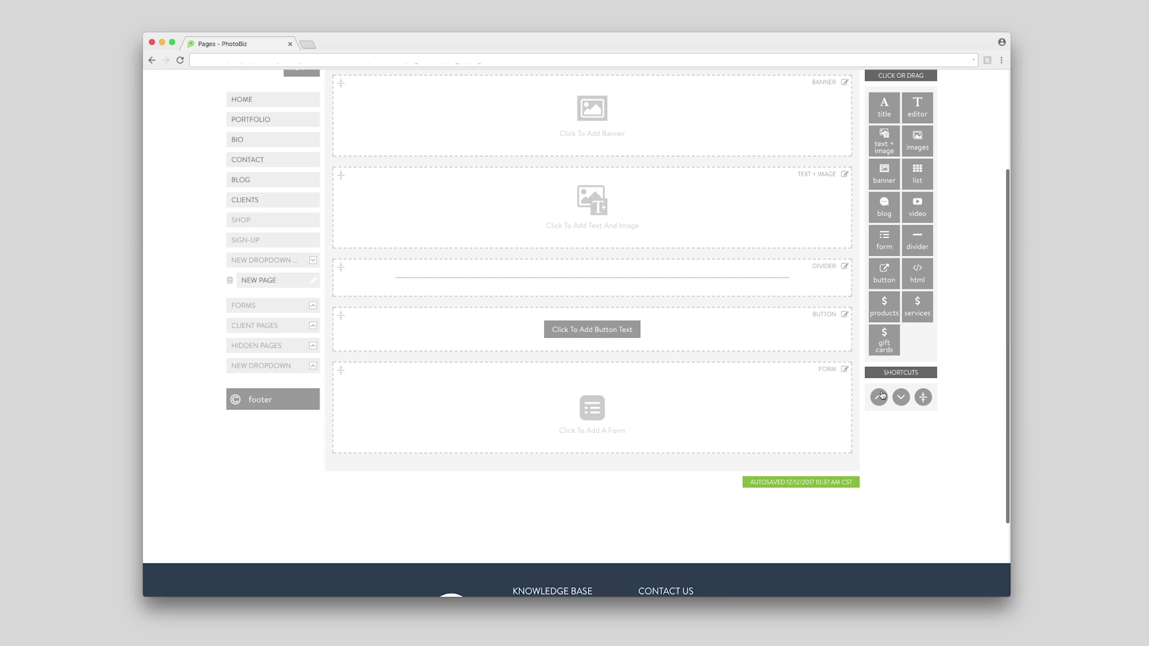
{"action": "left_click", "coordinate": [901, 396]}
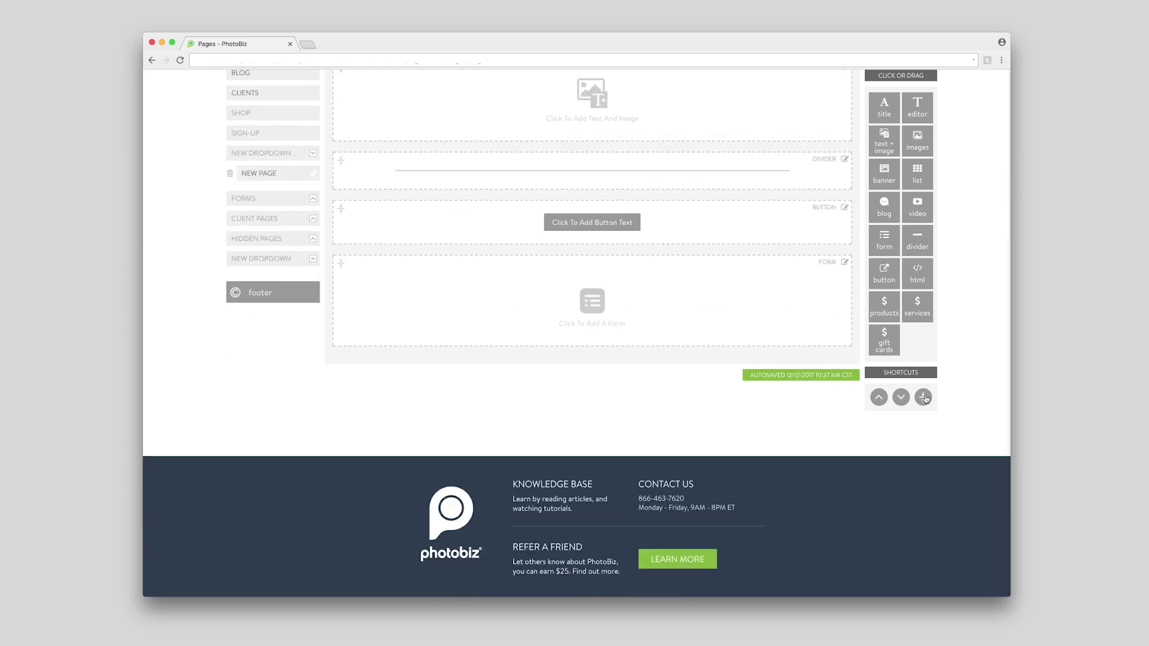
{"action": "left_click", "coordinate": [924, 398]}
{"action": "left_click", "coordinate": [924, 398]}
{"action": "scroll", "coordinate": [623, 371], "scroll_direction": "up", "scroll_amount": 5}
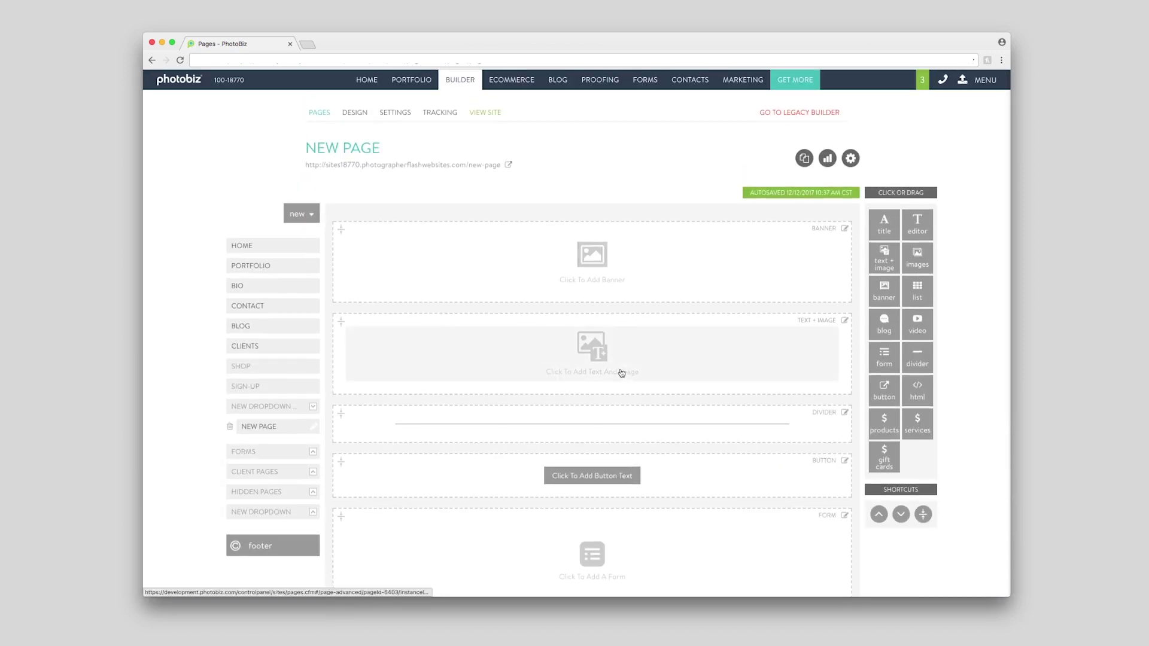
{"action": "left_click", "coordinate": [596, 350]}
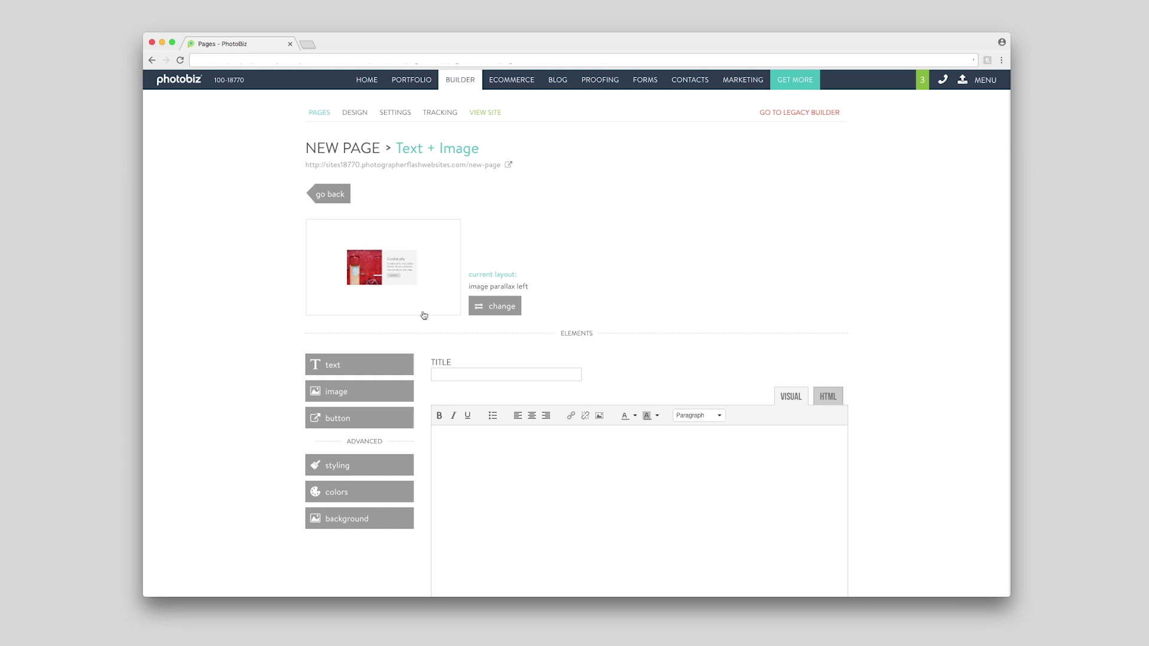
{"action": "left_click", "coordinate": [328, 193]}
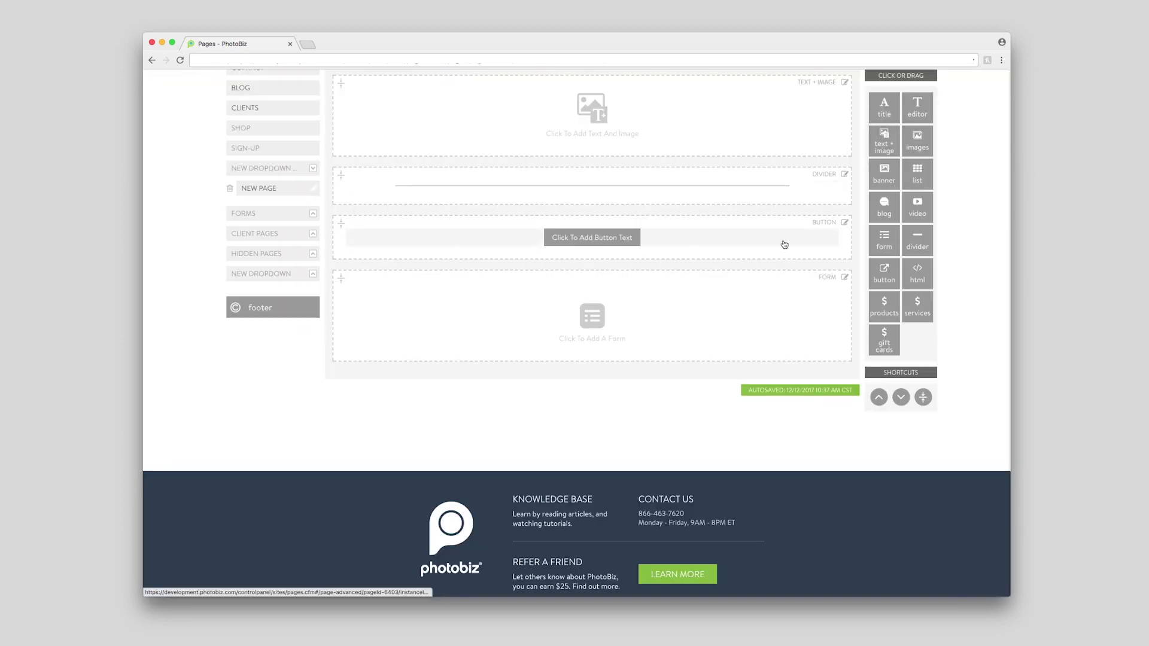
{"action": "scroll", "coordinate": [784, 245], "scroll_direction": "up", "scroll_amount": 5}
- Review the Text + Image block's options, then open the site Footer in the builder
{"action": "left_click", "coordinate": [845, 244]}
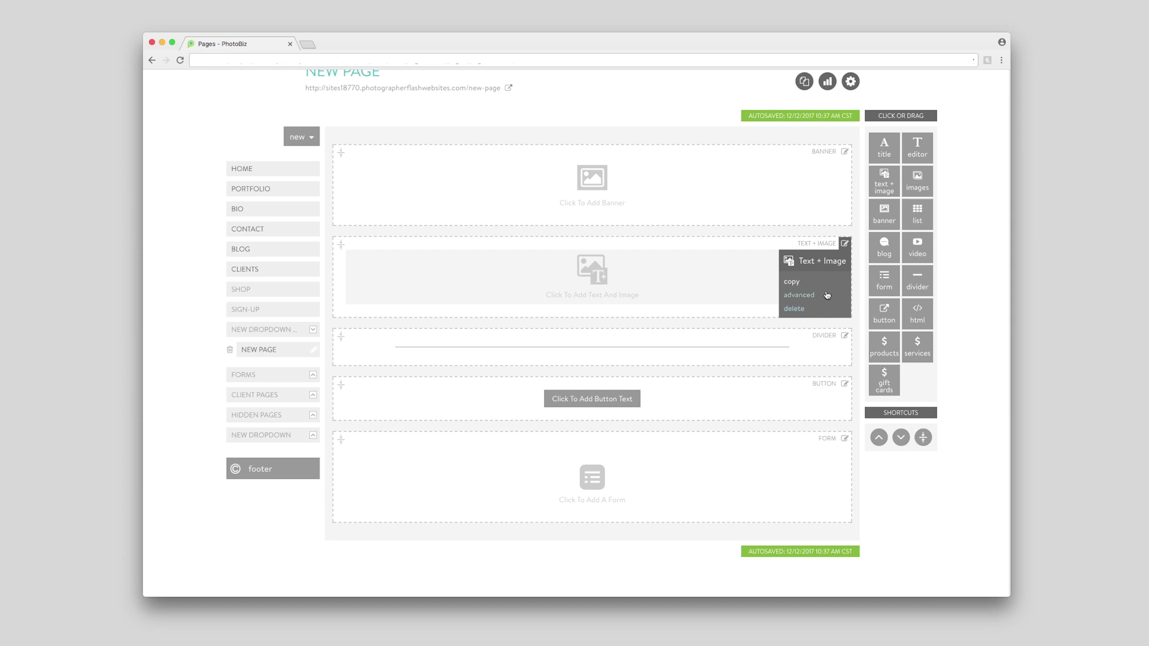
{"action": "left_click", "coordinate": [342, 249]}
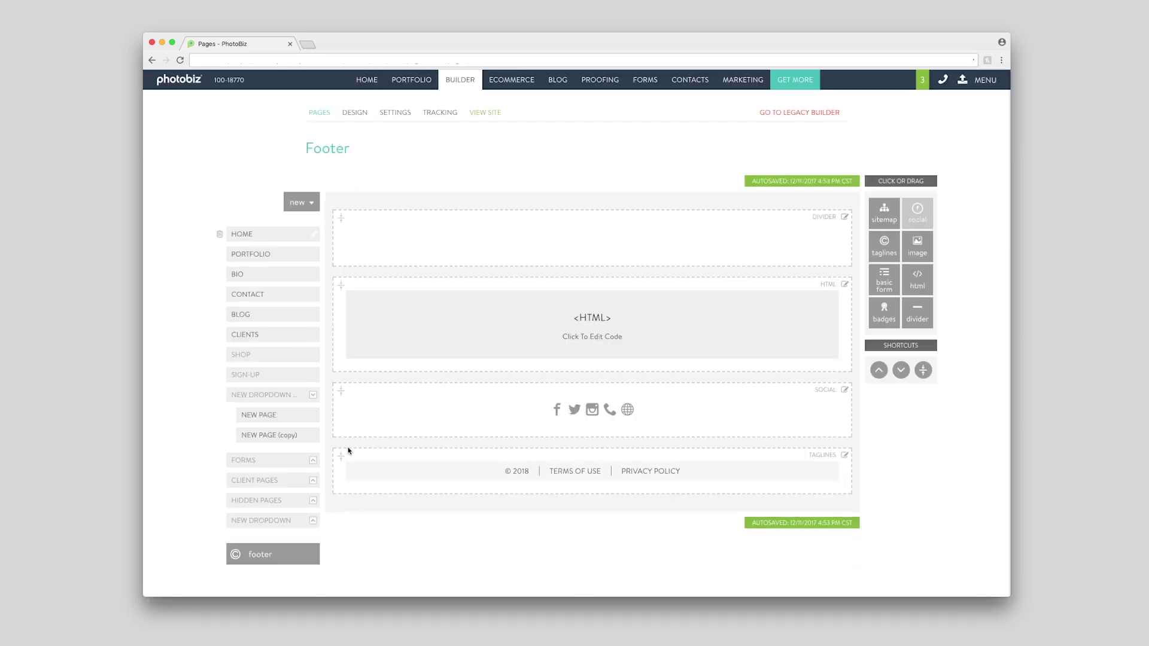
- Open the site DESIGN settings and scroll through the Colors page
{"action": "left_click", "coordinate": [361, 119]}
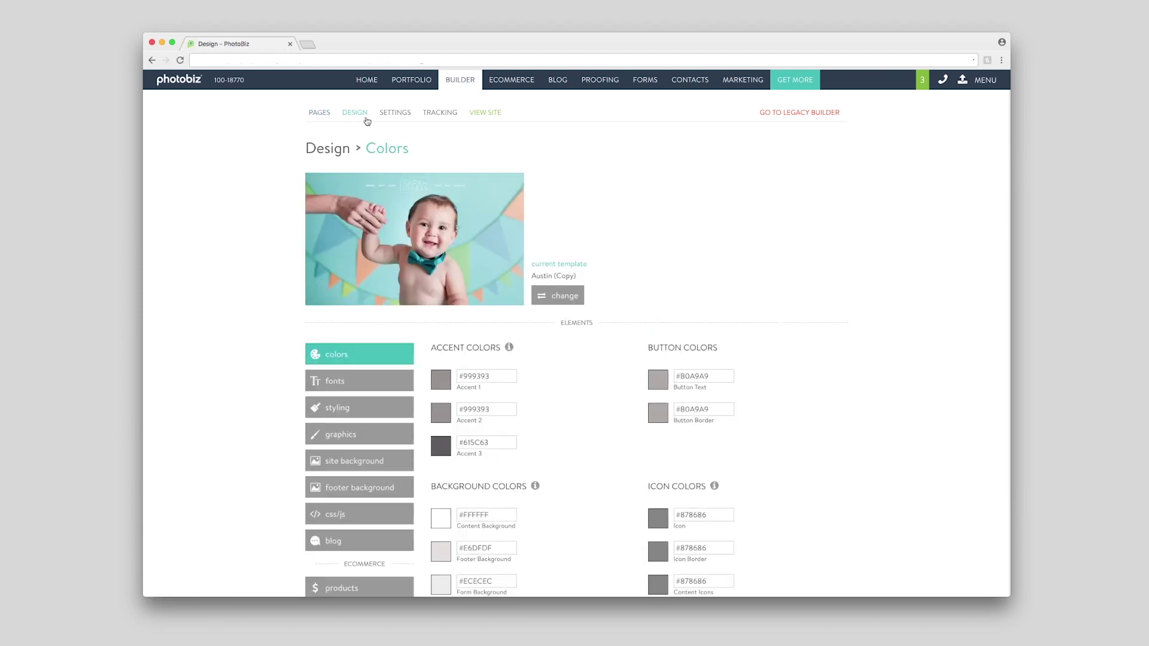
{"action": "scroll", "coordinate": [916, 199], "scroll_direction": "down", "scroll_amount": 2}
{"action": "scroll", "coordinate": [915, 199], "scroll_direction": "down", "scroll_amount": 3}
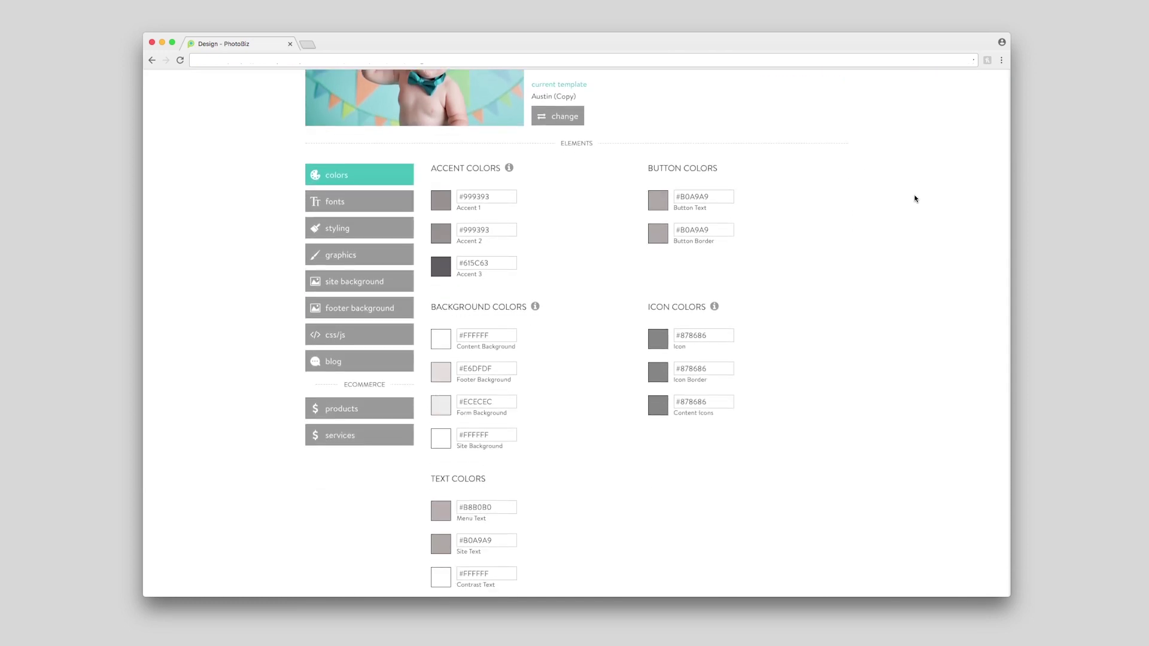
{"action": "scroll", "coordinate": [915, 198], "scroll_direction": "up", "scroll_amount": 5}
- Open the site SETTINGS, then the TRACKING page showing Google Analytics
{"action": "left_click", "coordinate": [394, 114]}
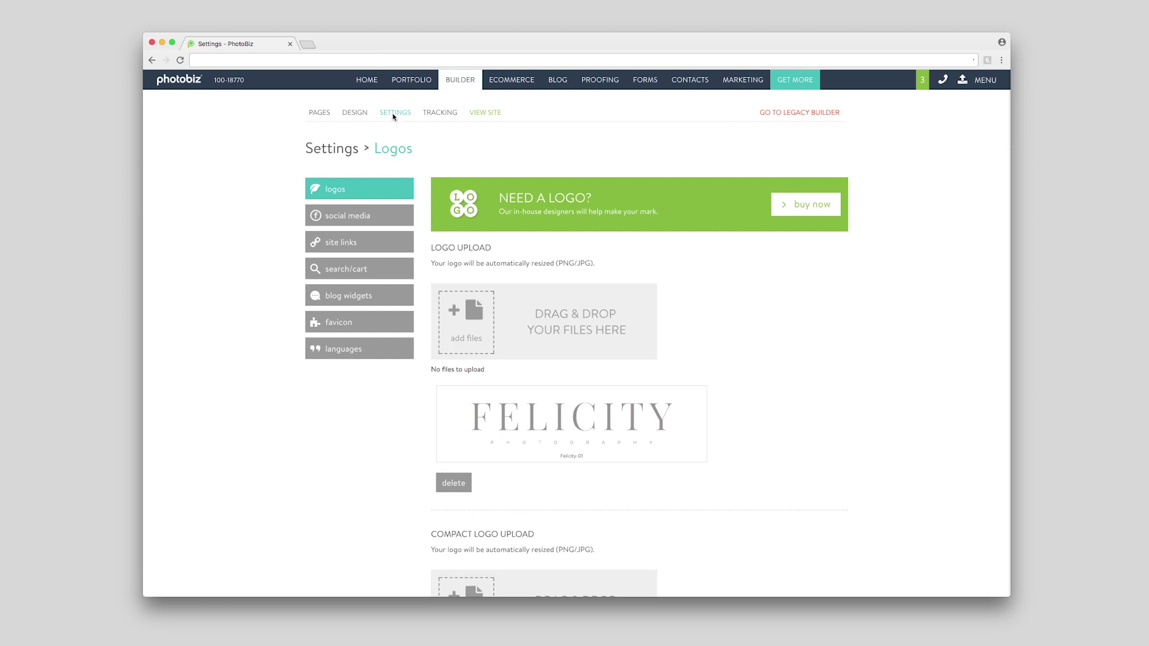
{"action": "left_click", "coordinate": [450, 118]}
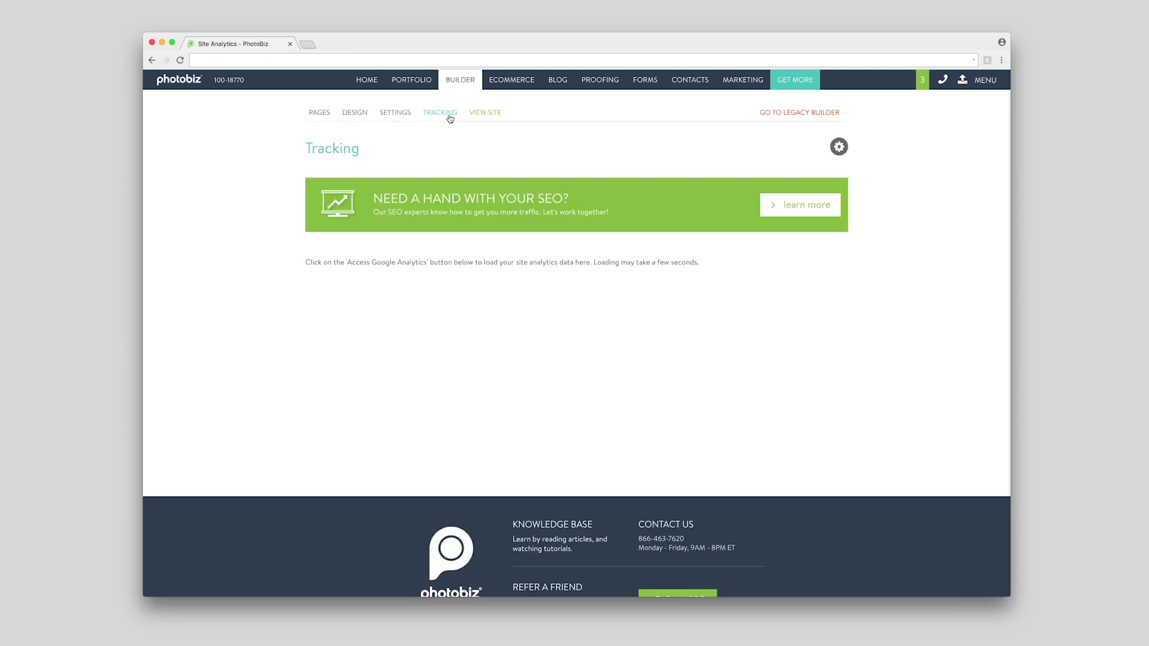